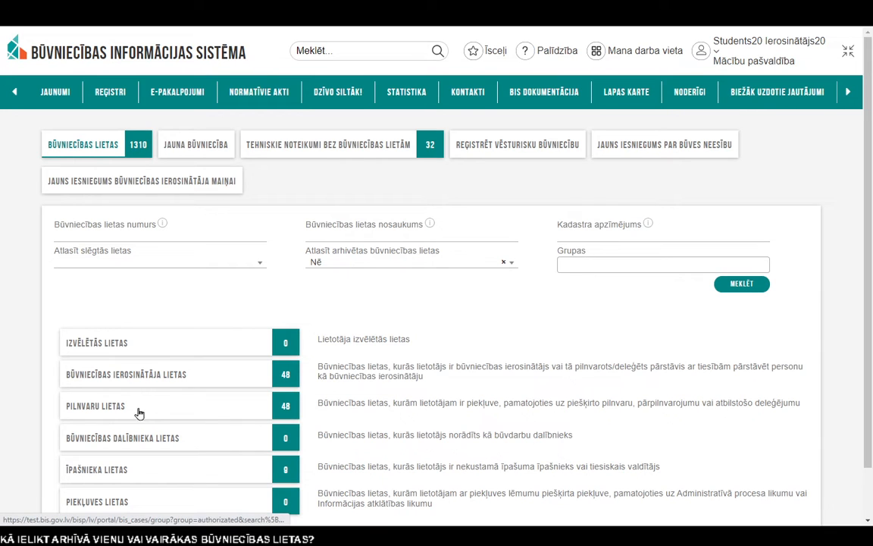
# - Open the Pilnvaru lietas list of construction cases
pyautogui.click(181, 407)
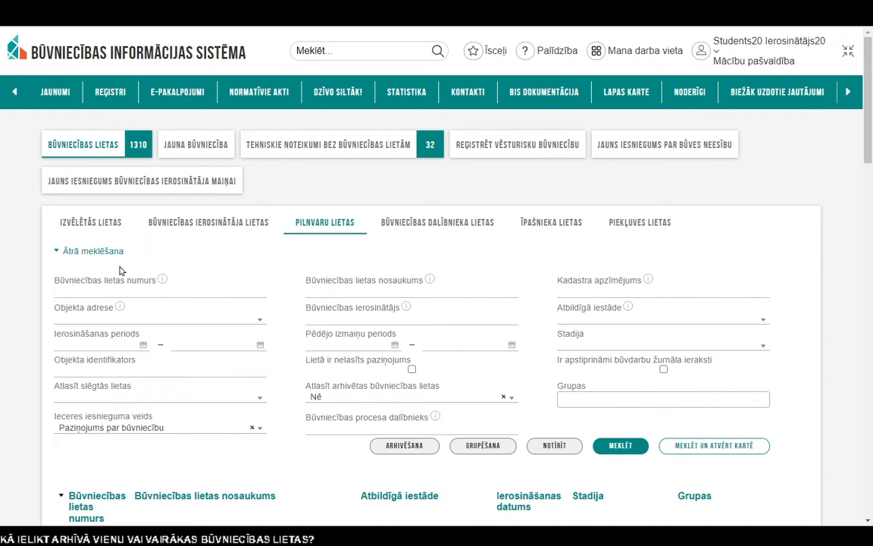
pyautogui.scroll(-2, 705, 356)
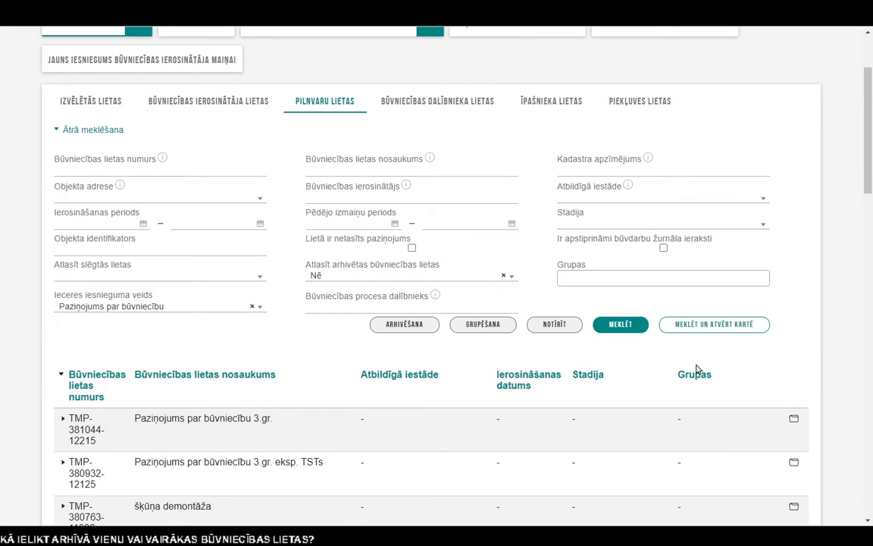
pyautogui.scroll(-2, 697, 369)
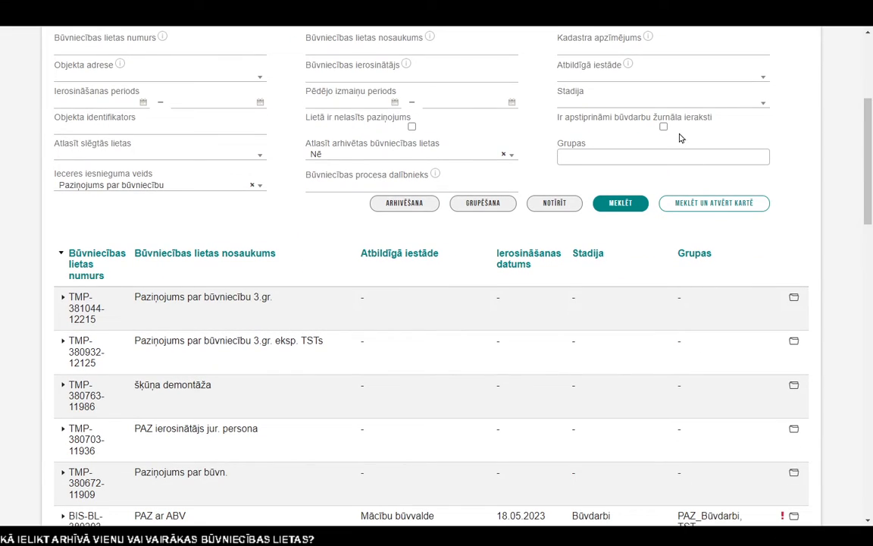
# - Set the Stadija filter to Ekspluatācija
pyautogui.click(567, 99)
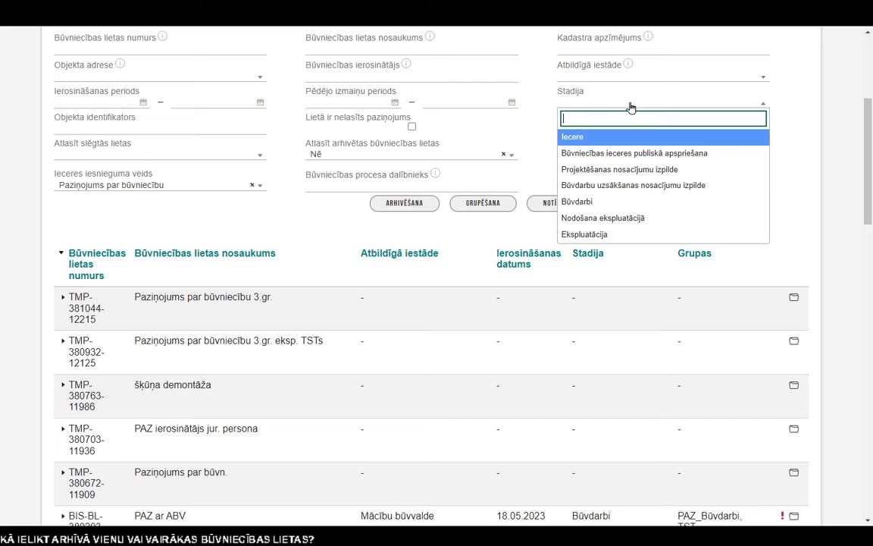
pyautogui.click(597, 237)
pyautogui.scroll(4, 684, 306)
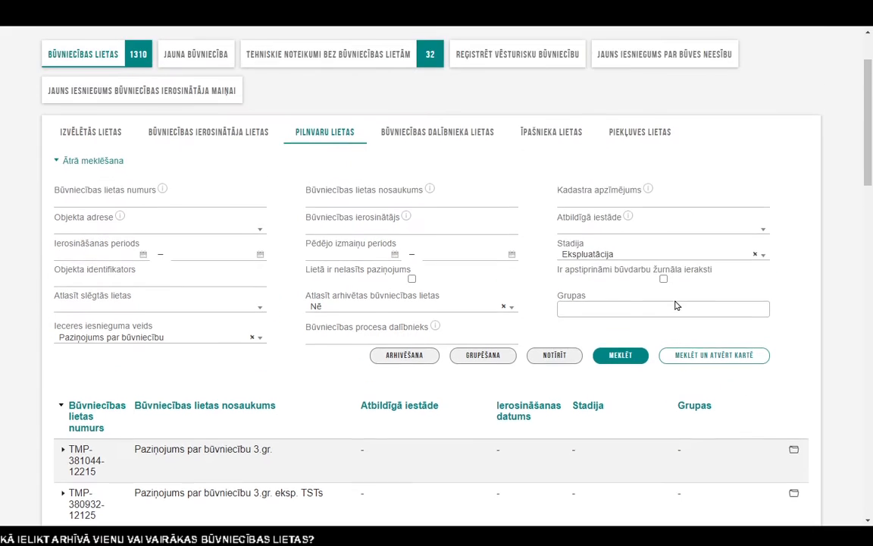
pyautogui.scroll(-1, 656, 347)
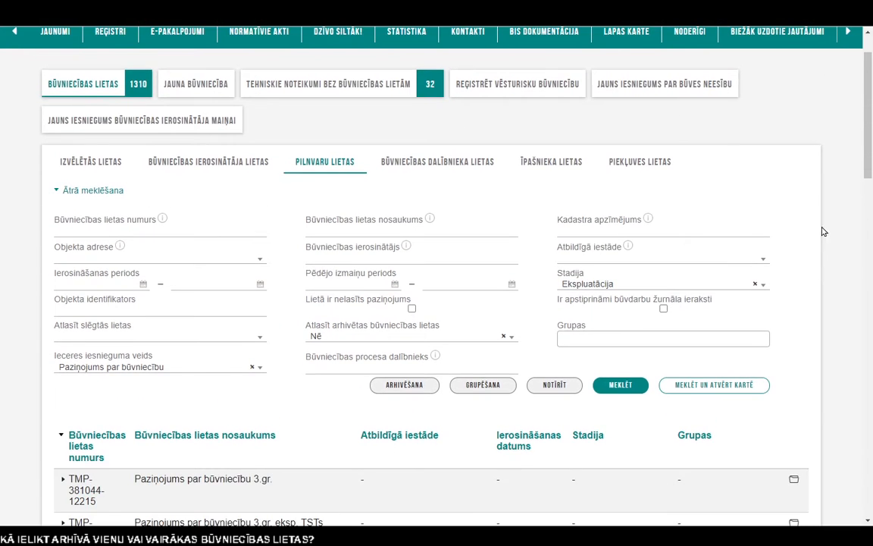
pyautogui.scroll(-2, 730, 325)
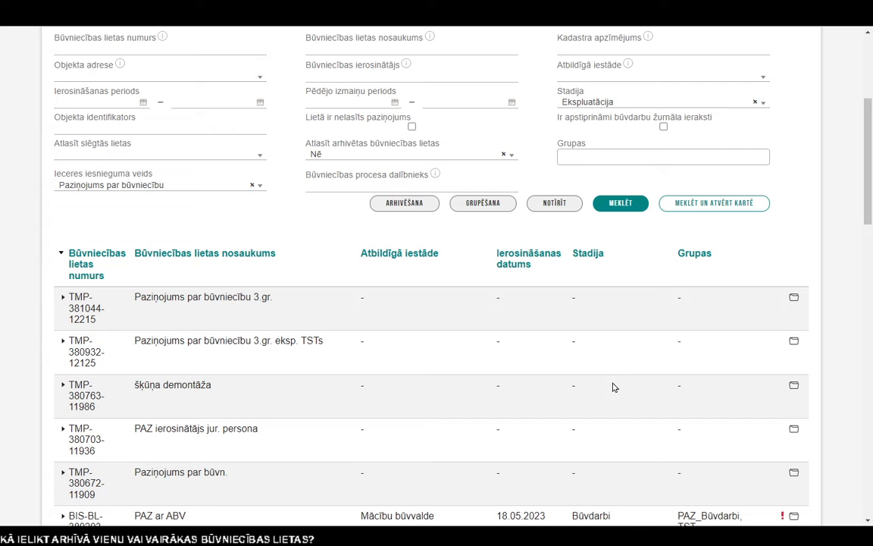
pyautogui.scroll(3, 601, 391)
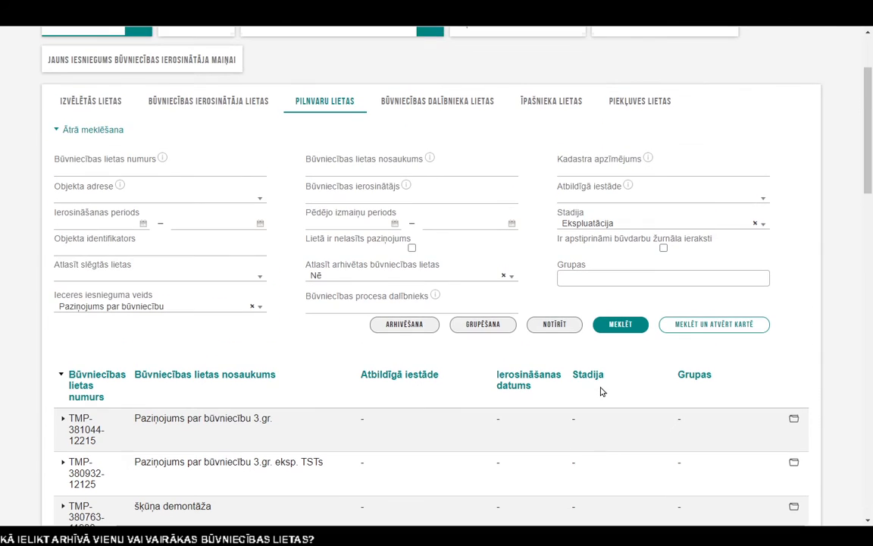
pyautogui.scroll(3, 600, 391)
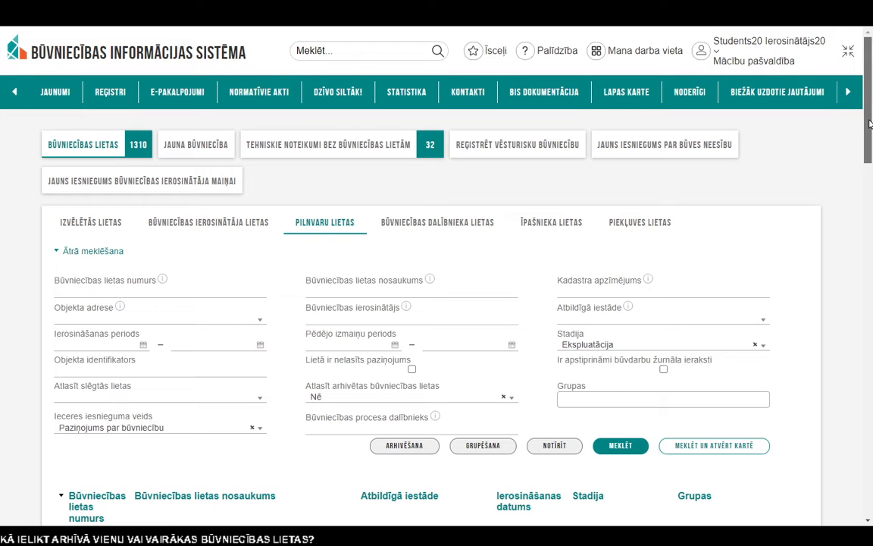
# - Open the construction case "Paziņojums par būvniecību 3.gr." and add it to the archive
pyautogui.moveTo(868, 116); pyautogui.dragTo(870, 192)
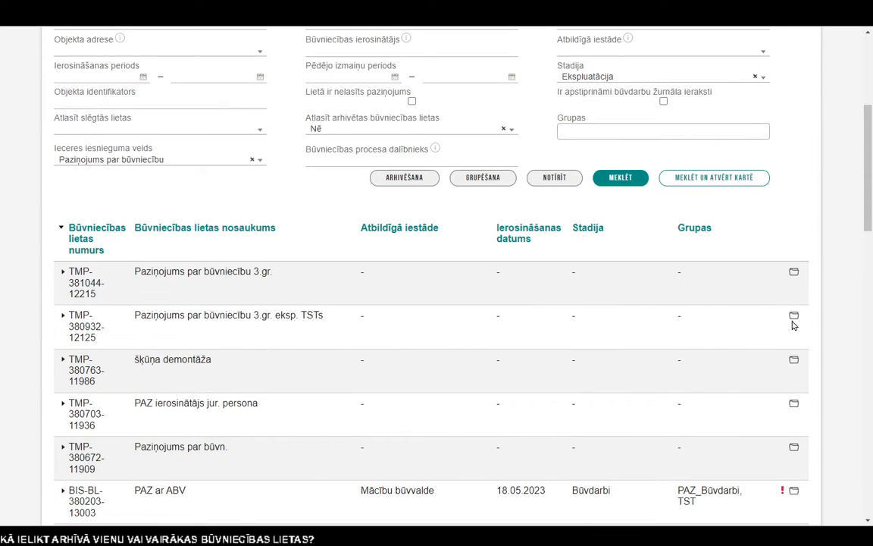
pyautogui.click(793, 274)
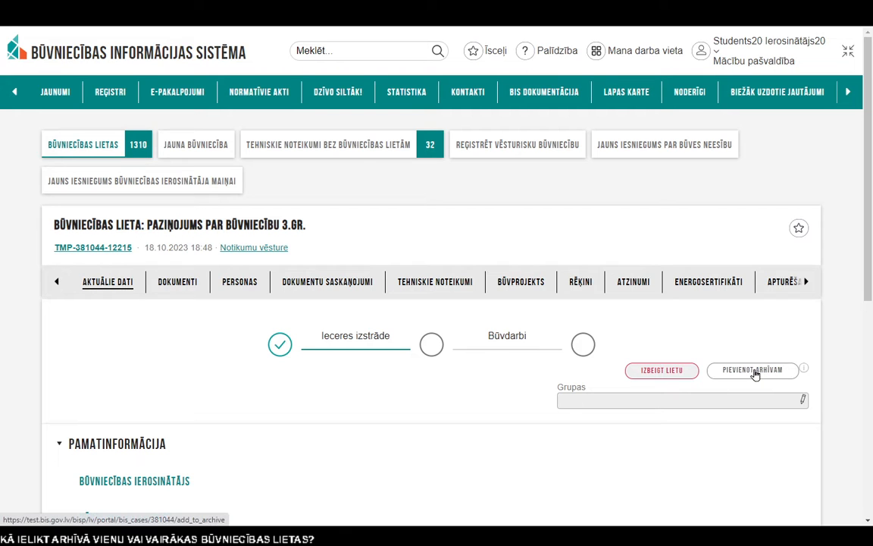
pyautogui.click(753, 370)
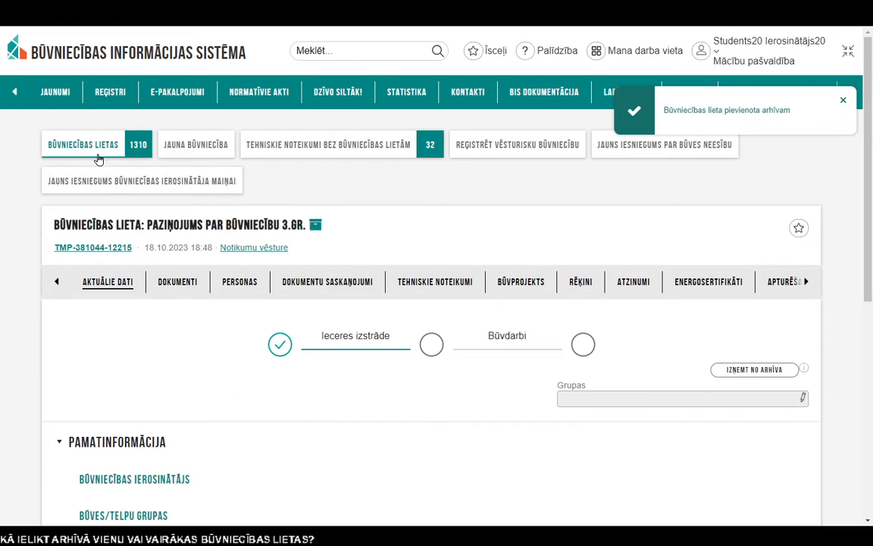
# - Return to the construction cases overview and reopen the Pilnvaru lietas list
pyautogui.click(89, 151)
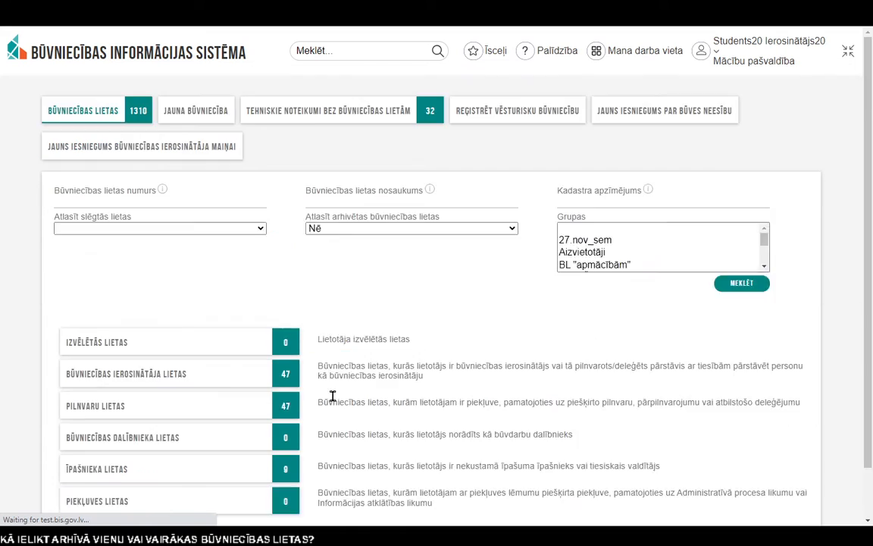
pyautogui.click(204, 411)
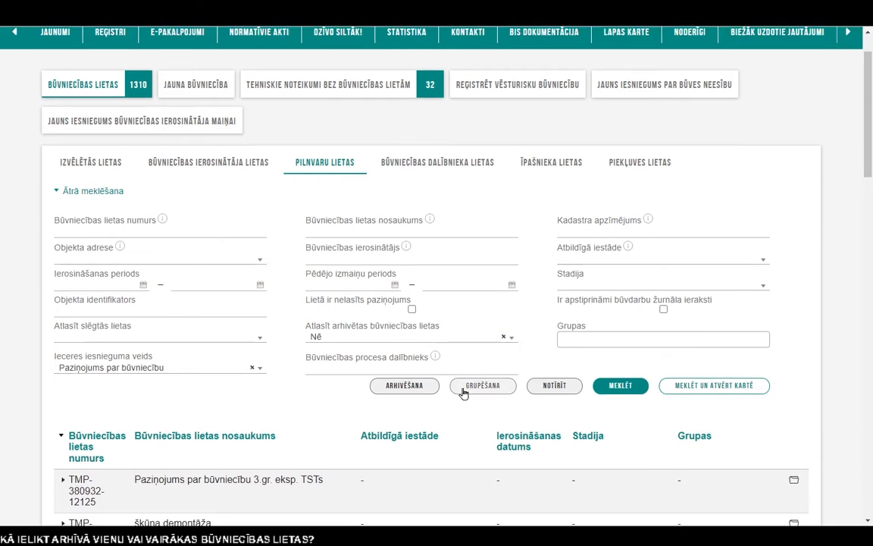
pyautogui.scroll(-2, 461, 394)
pyautogui.scroll(-1, 460, 396)
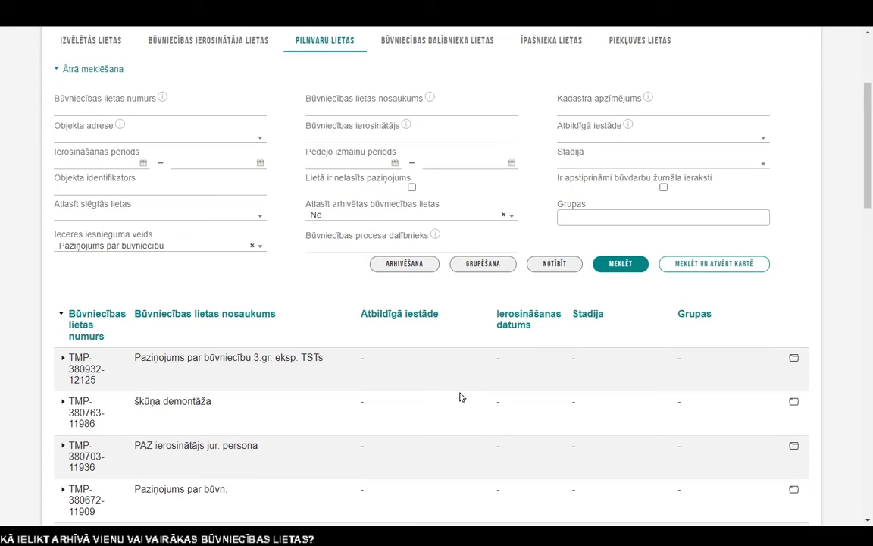
pyautogui.scroll(-3, 460, 396)
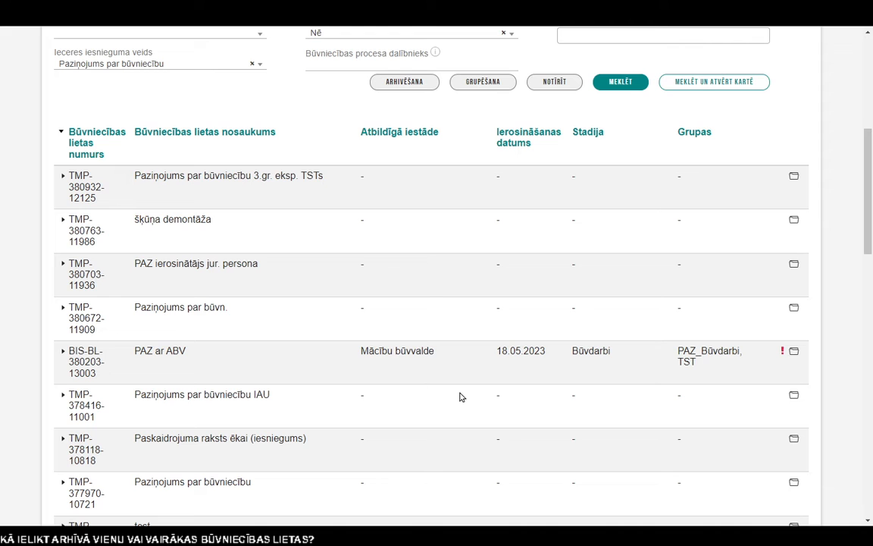
pyautogui.scroll(4, 460, 396)
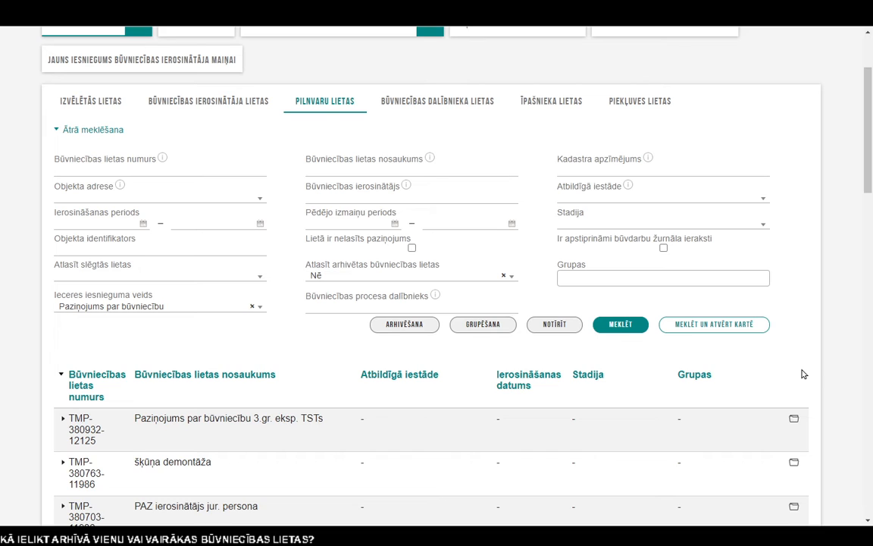
# - Bulk-archive all listed cases except "PAZ ar ABV", "Paziņojums par būvniecību Mācību pašv." dated 24.05.2022 and "Mazēkas jauna būvbniecība 8.aprīļa sem. IAU PAZ"
pyautogui.click(405, 326)
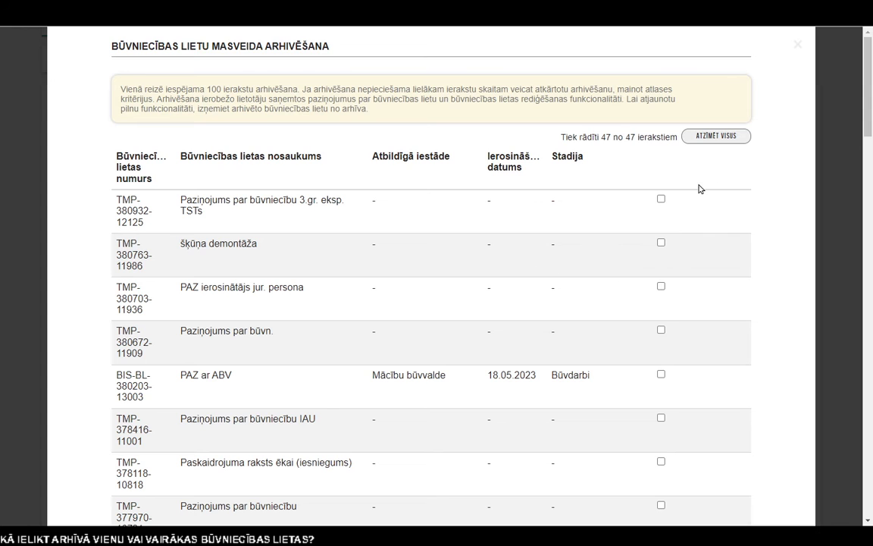
pyautogui.click(715, 137)
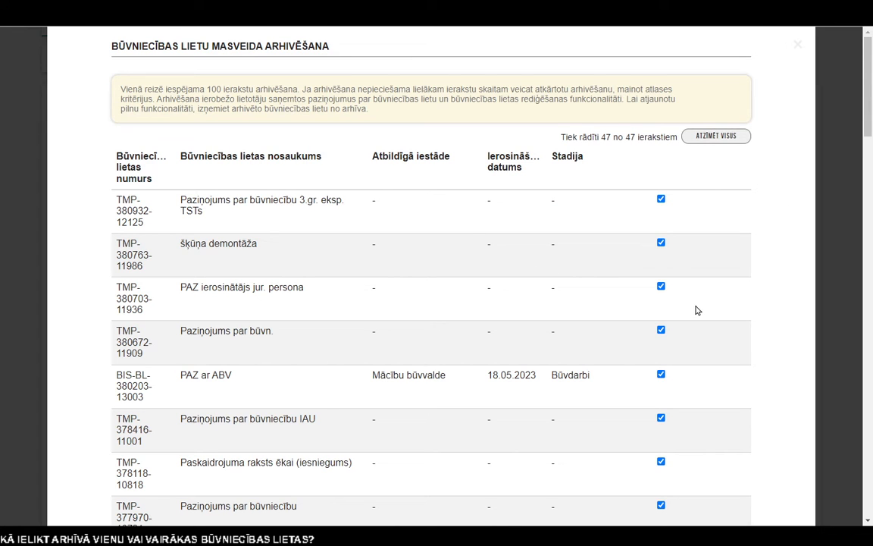
pyautogui.scroll(-2, 697, 310)
pyautogui.click(661, 254)
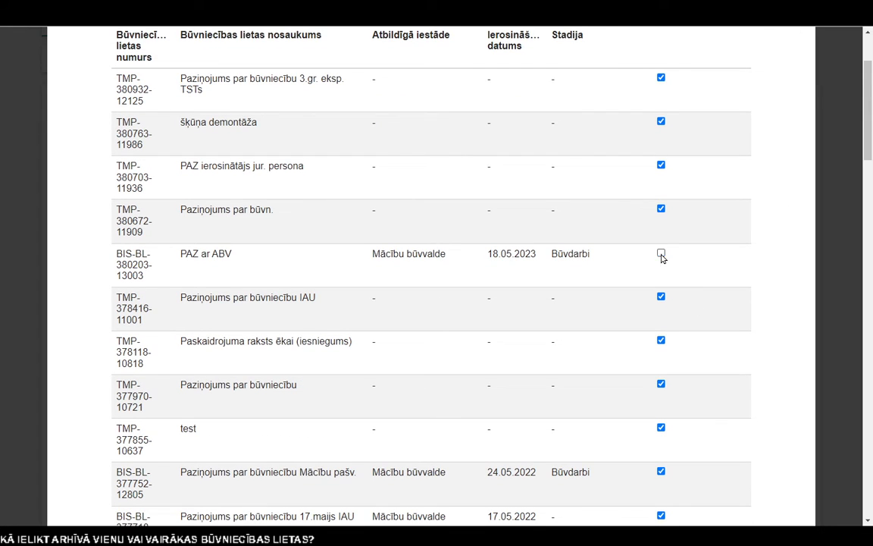
pyautogui.click(661, 473)
pyautogui.scroll(-4, 720, 398)
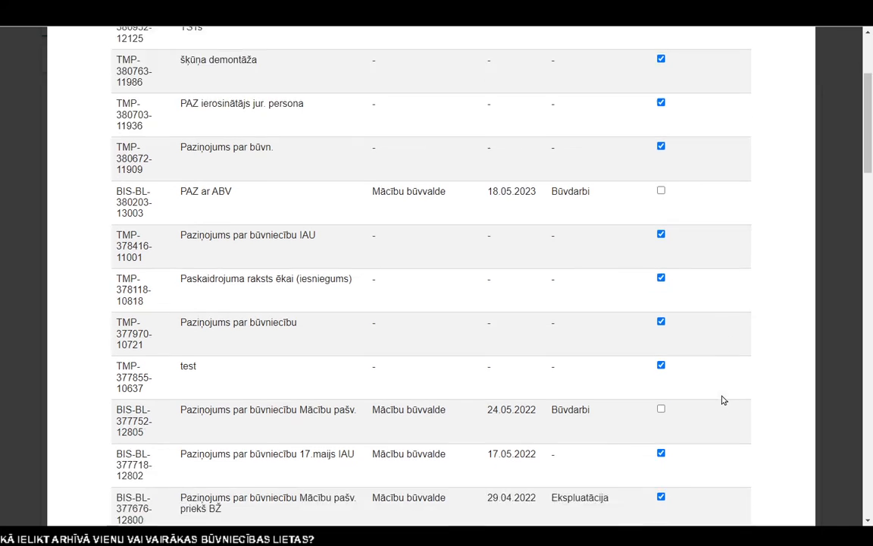
pyautogui.click(661, 406)
pyautogui.scroll(-3, 674, 410)
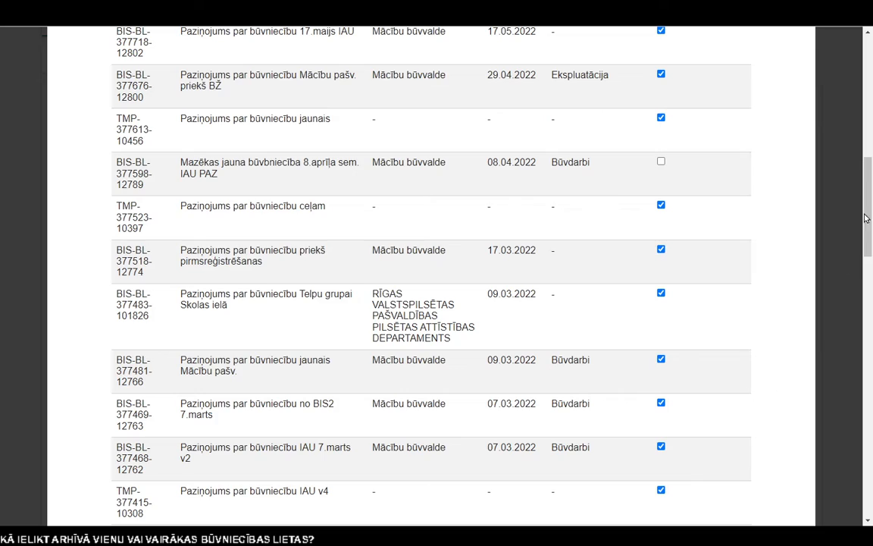
pyautogui.moveTo(866, 218); pyautogui.dragTo(871, 484)
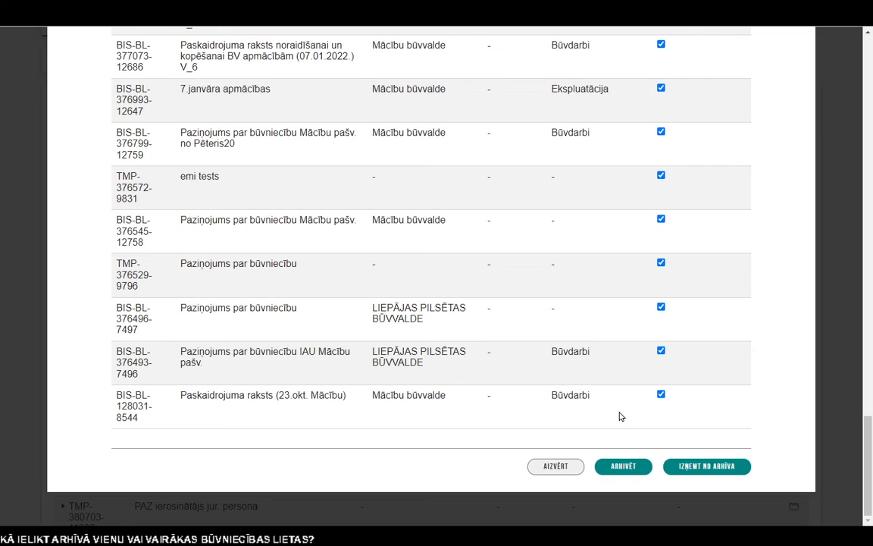
pyautogui.click(620, 470)
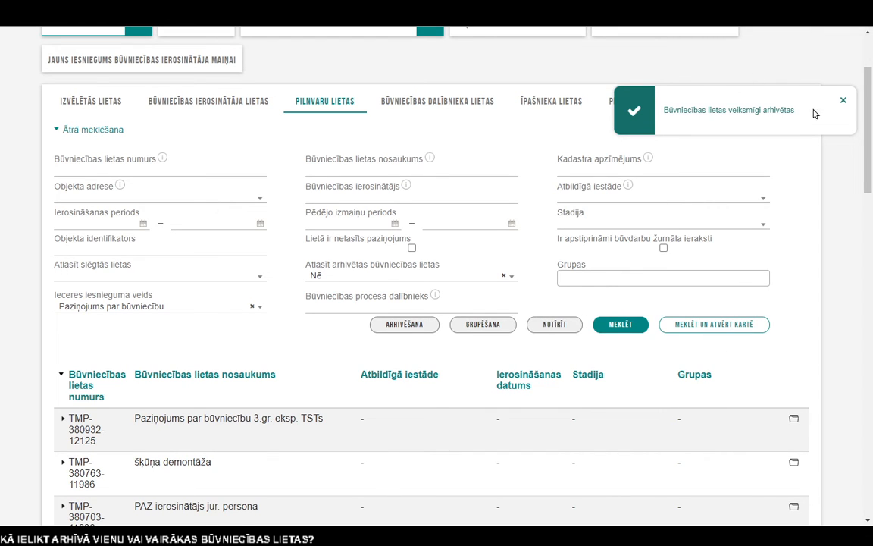
# - Rerun the search to refresh the list of non-archived cases and review it
pyautogui.click(618, 328)
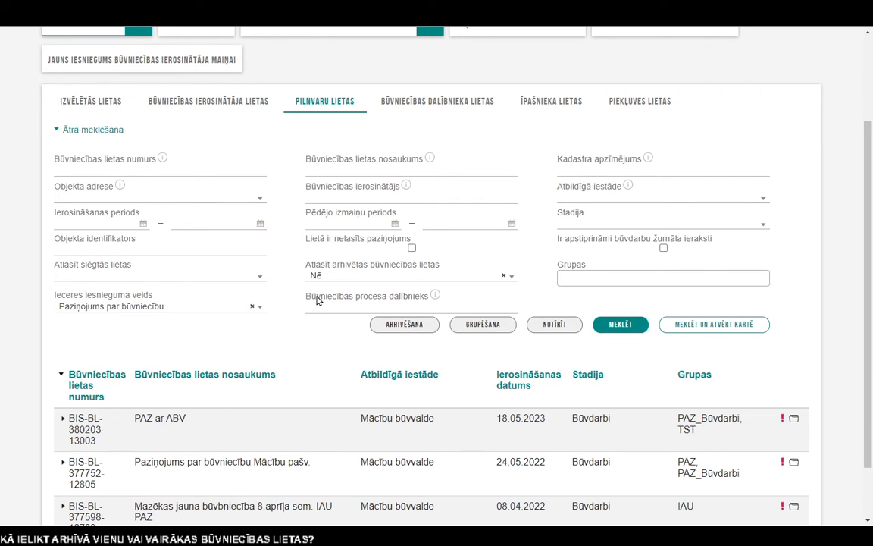
pyautogui.scroll(-1, 299, 331)
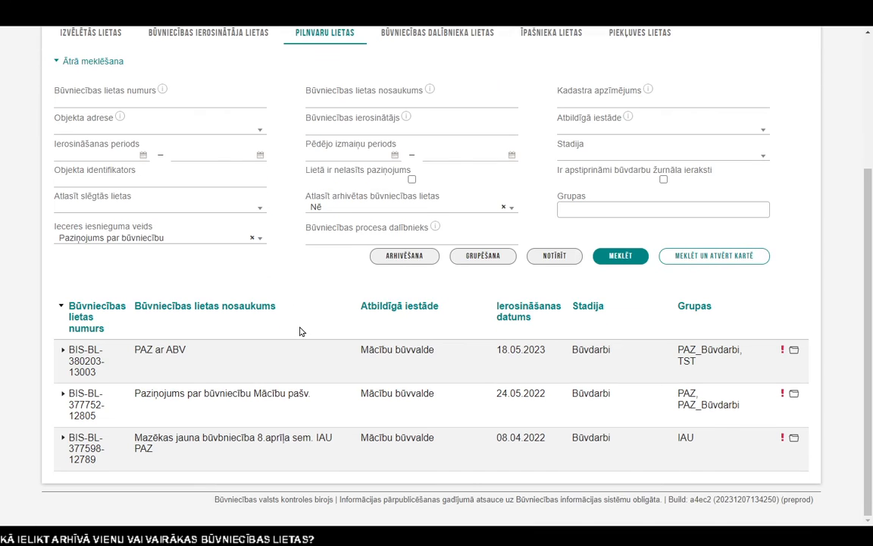
pyautogui.scroll(2, 302, 332)
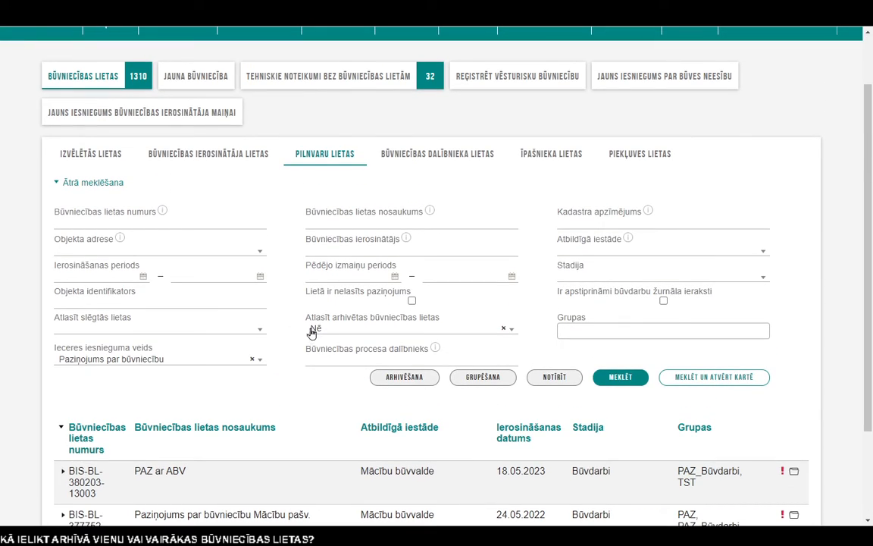
# - Set the archived construction cases filter to Jā and search for the archived cases
pyautogui.click(384, 332)
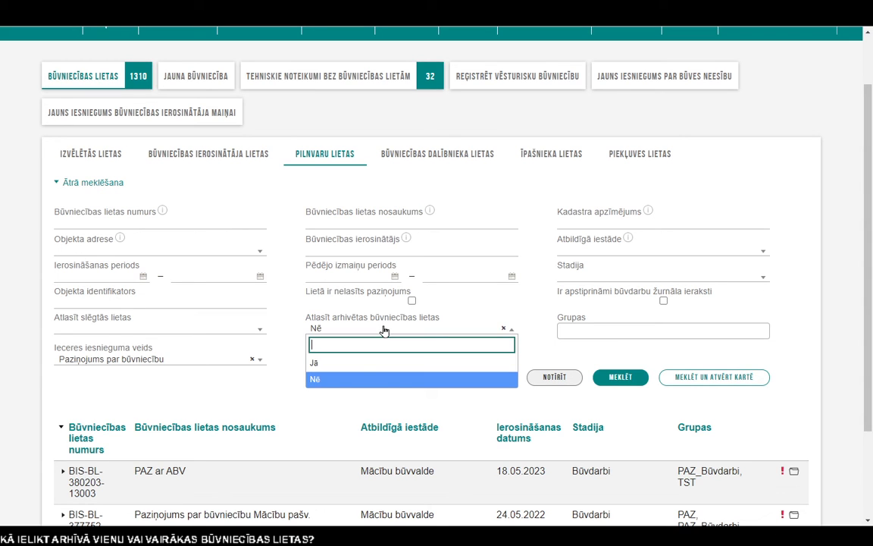
pyautogui.click(356, 365)
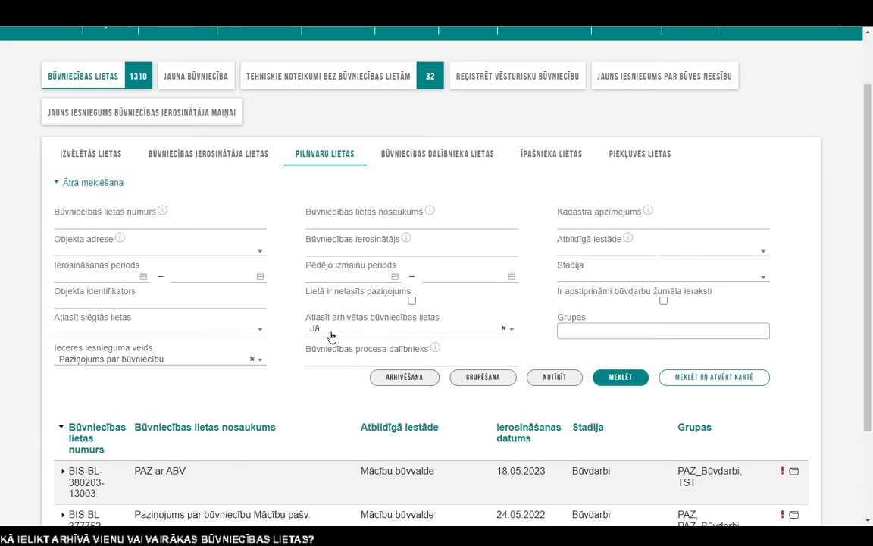
pyautogui.click(620, 377)
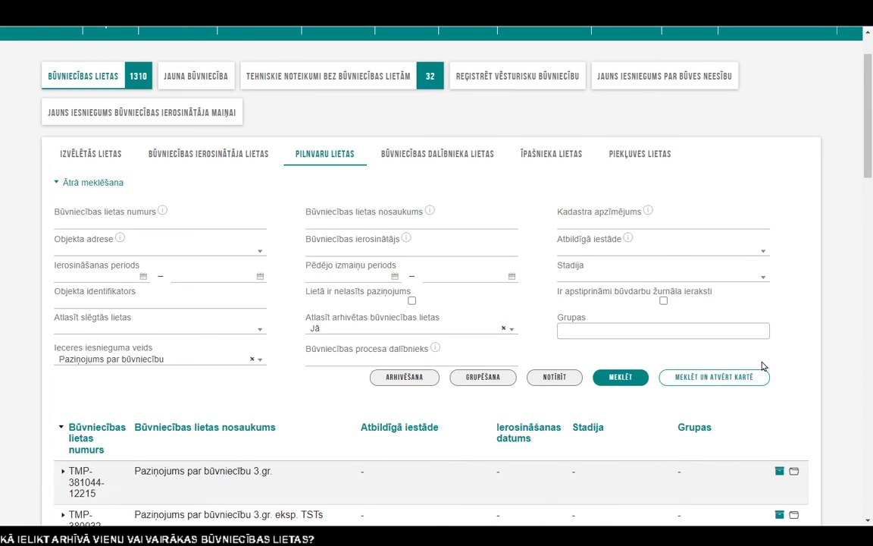
pyautogui.scroll(-3, 781, 360)
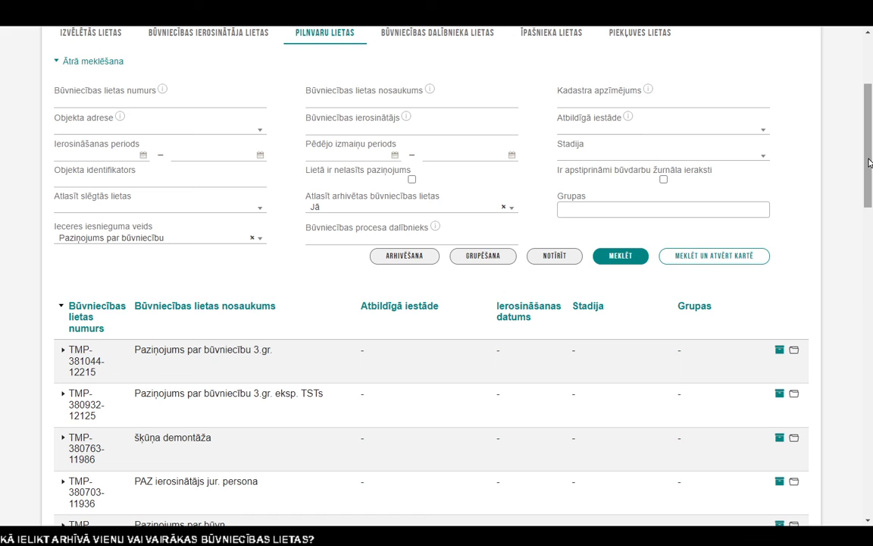
# - Open the archived construction case "Paziņojums par būvniecību 3.gr." from the list
pyautogui.scroll(3, 869, 162)
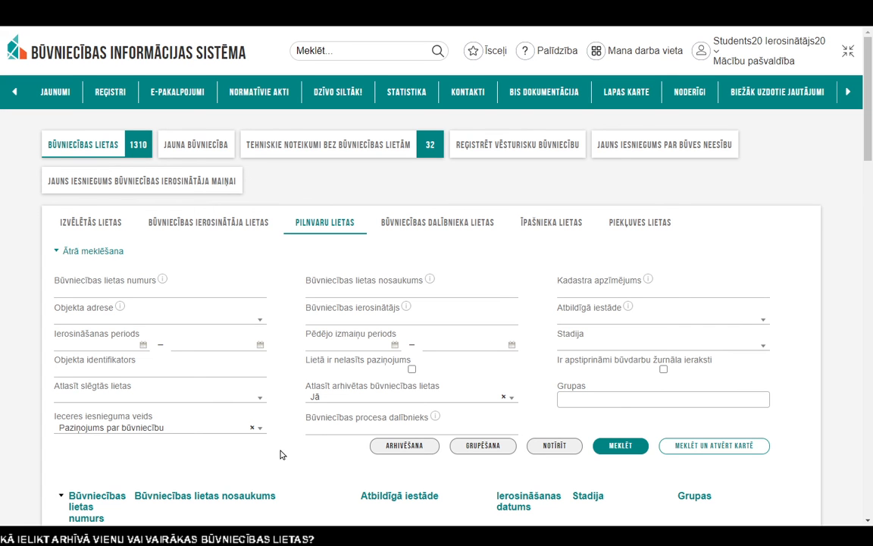
pyautogui.scroll(-3, 805, 306)
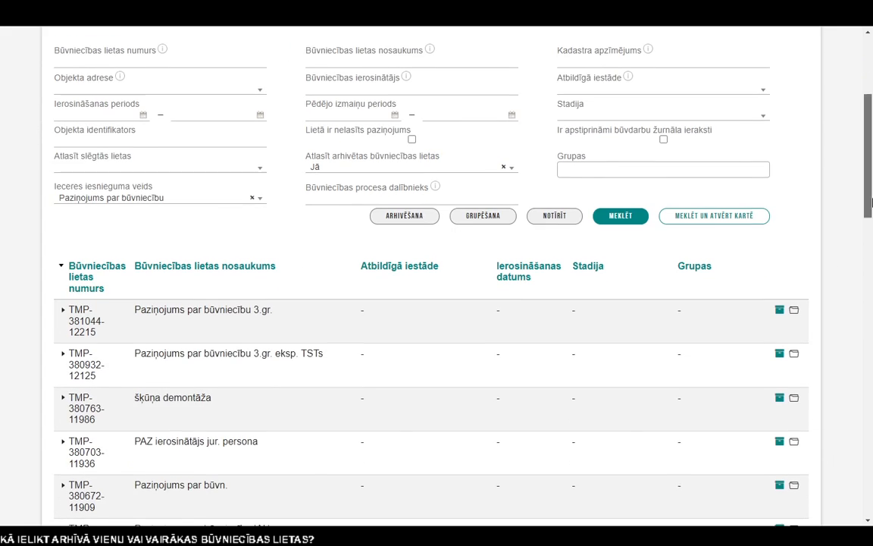
pyautogui.click(794, 310)
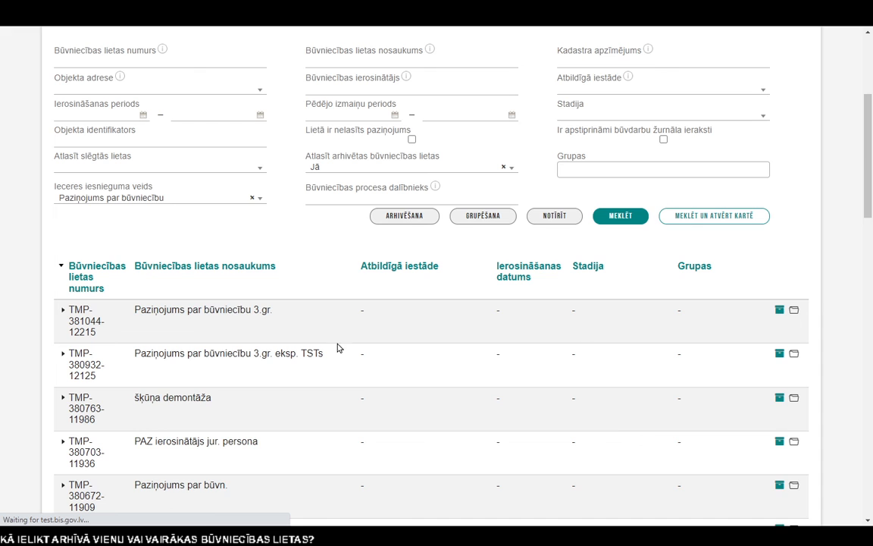